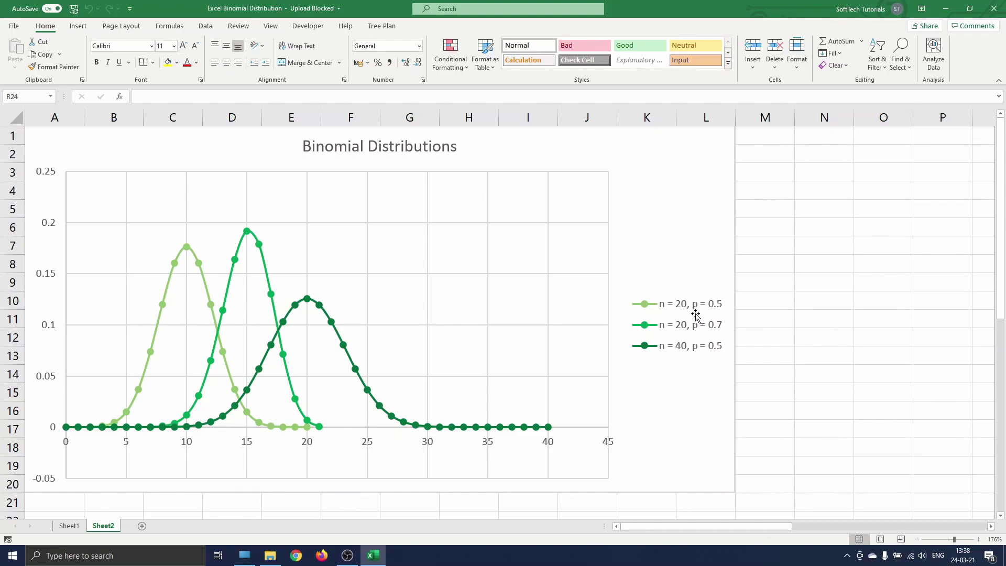
Step: Switch to Sheet1, which holds the blank n, p and x / P(X = x) template
click(70, 526)
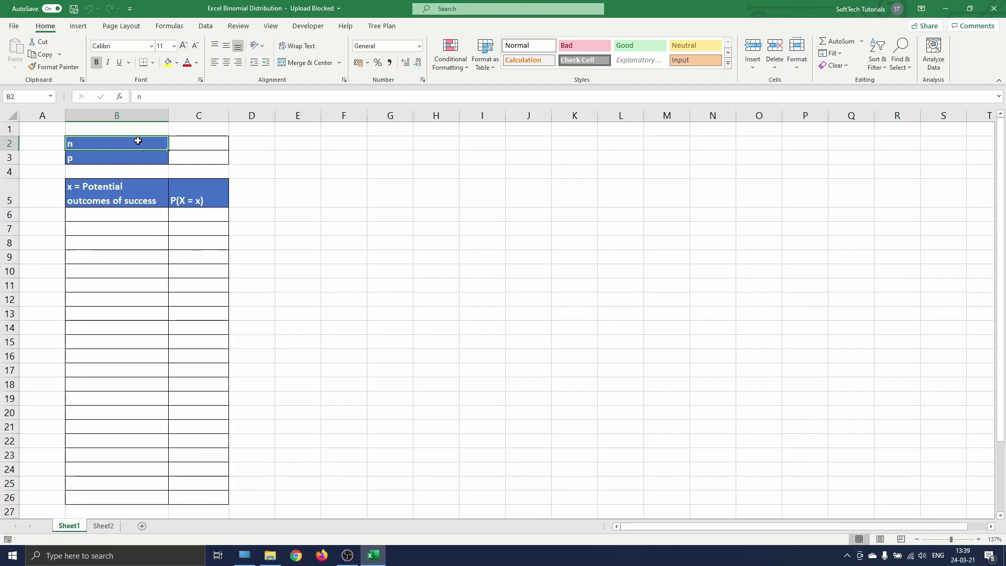
Step: Enter n = 20 in C2 and p = 0.5 in C3
click(198, 143)
text(20)
key(Return)
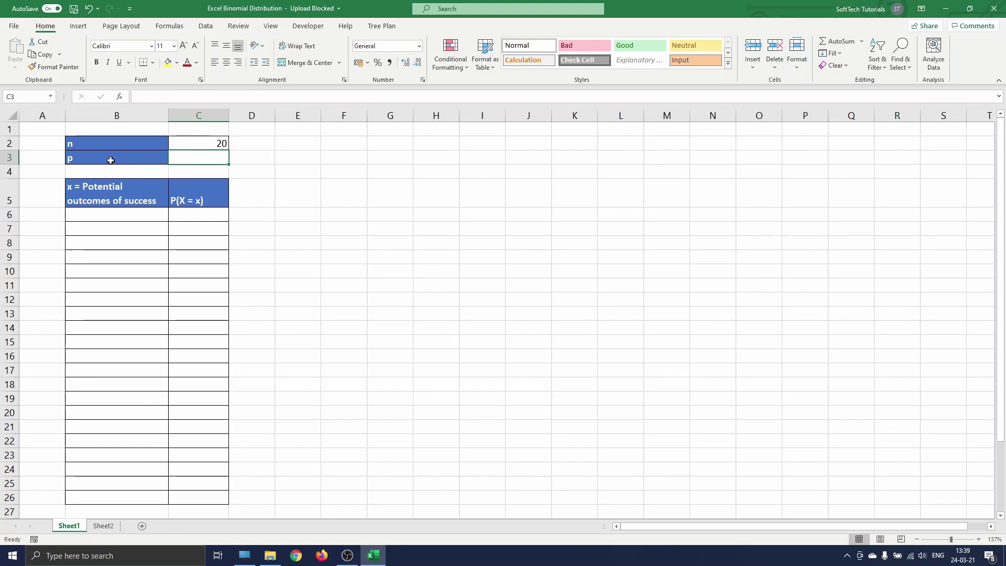
text(0.)
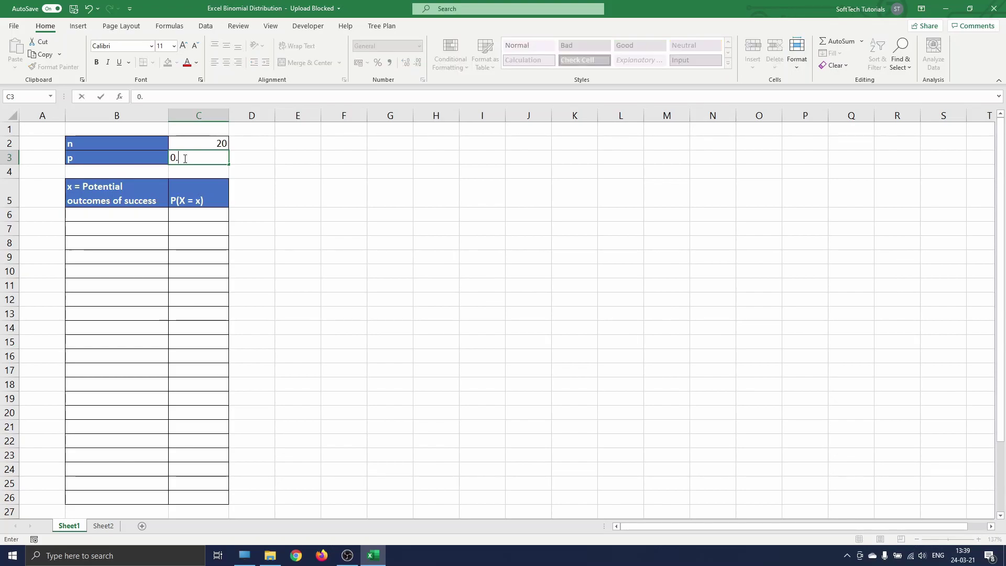
text(5)
key(Return)
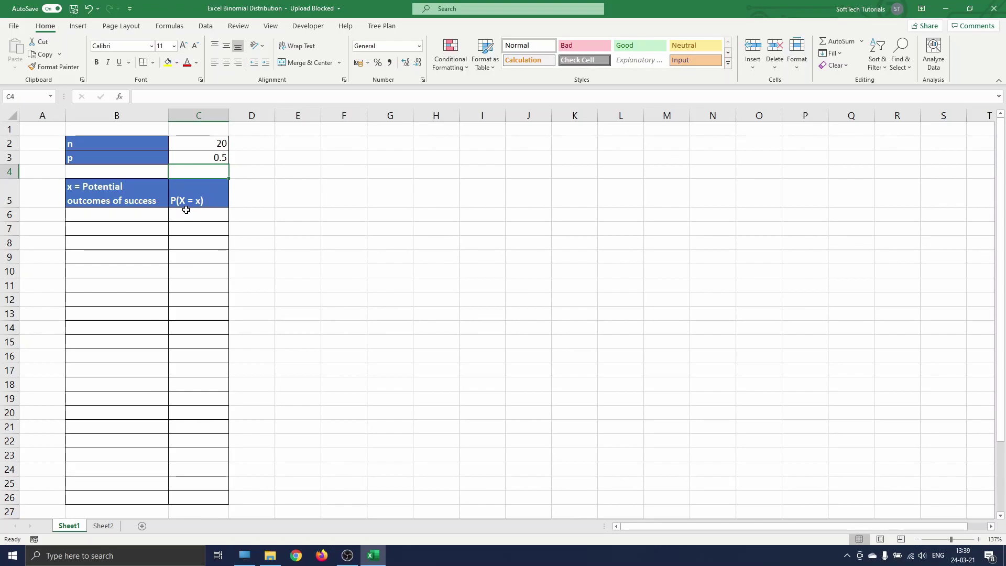
Step: Fill B6:B26 with outcomes 0 through 20 by extending a 0, 1 series
click(157, 212)
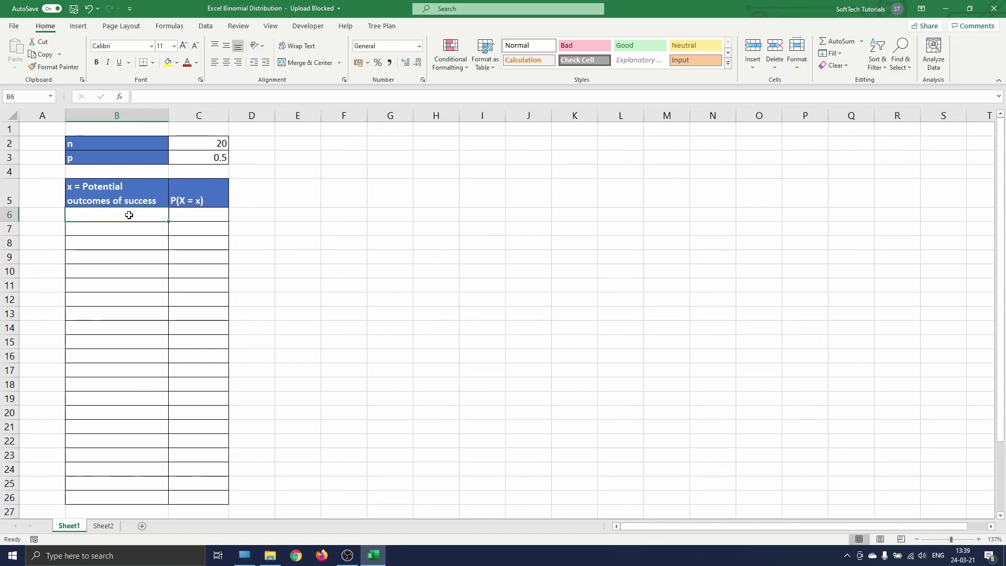
text(0)
key(Return)
text(1)
key(Return)
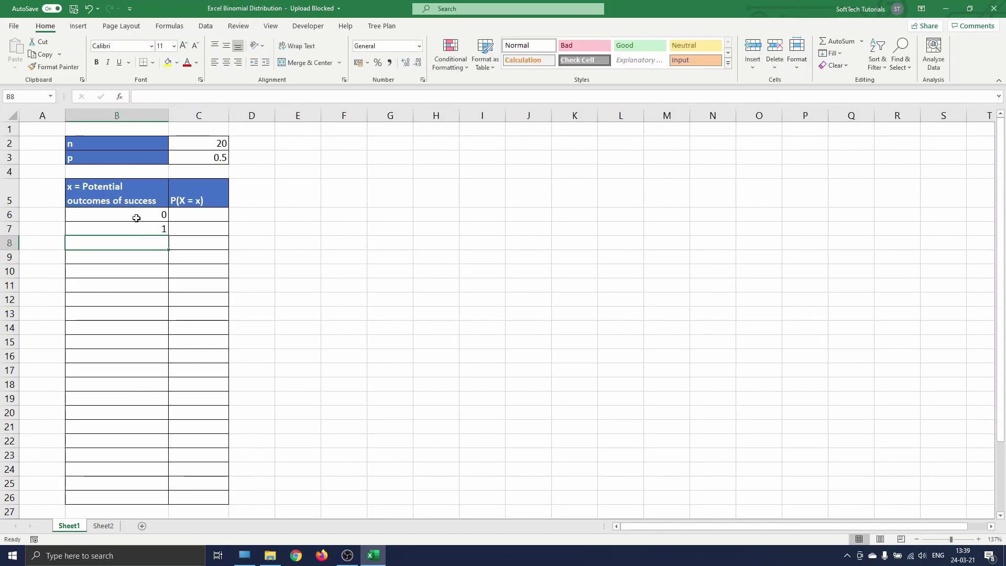
drag(152, 214, 168, 504)
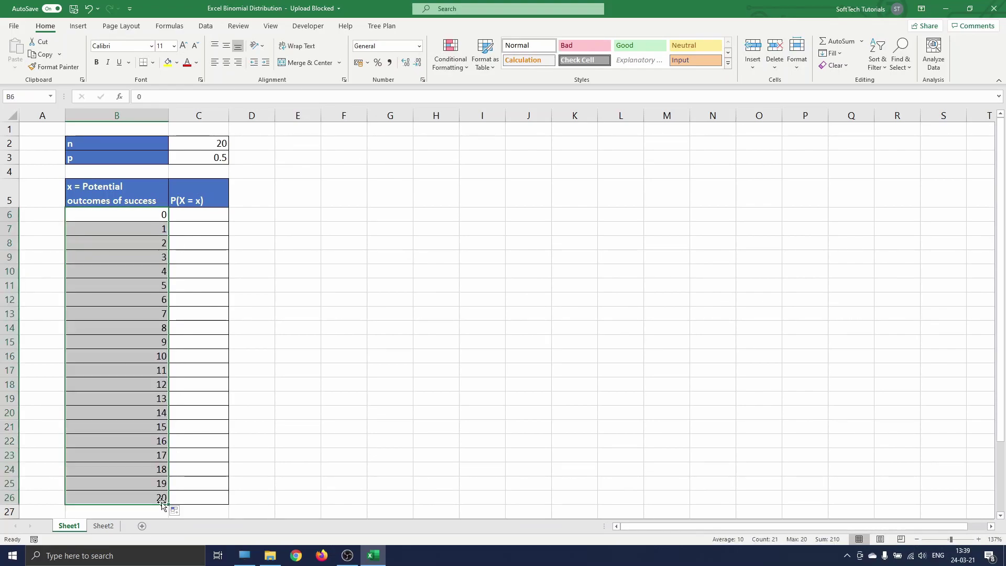
click(143, 213)
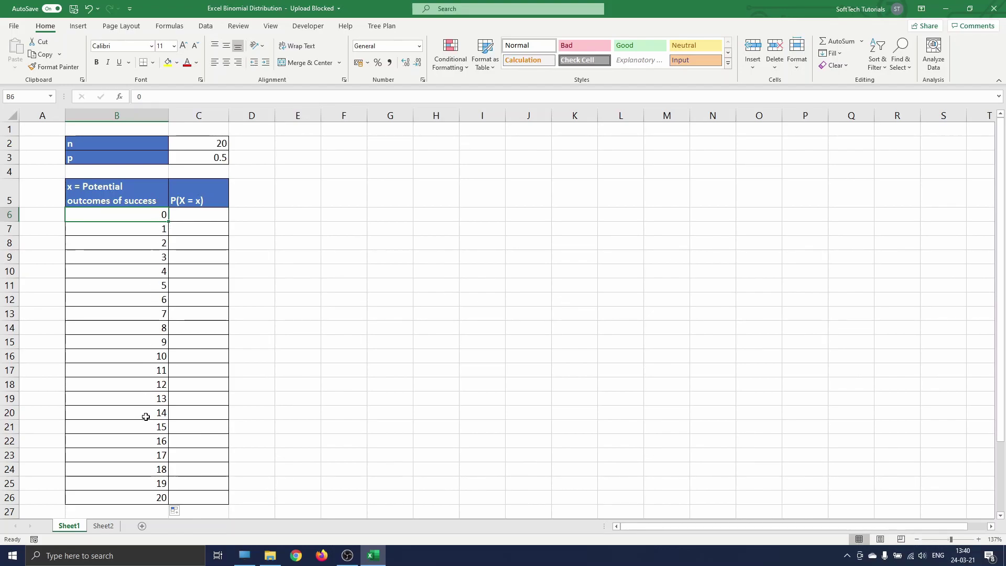
click(194, 215)
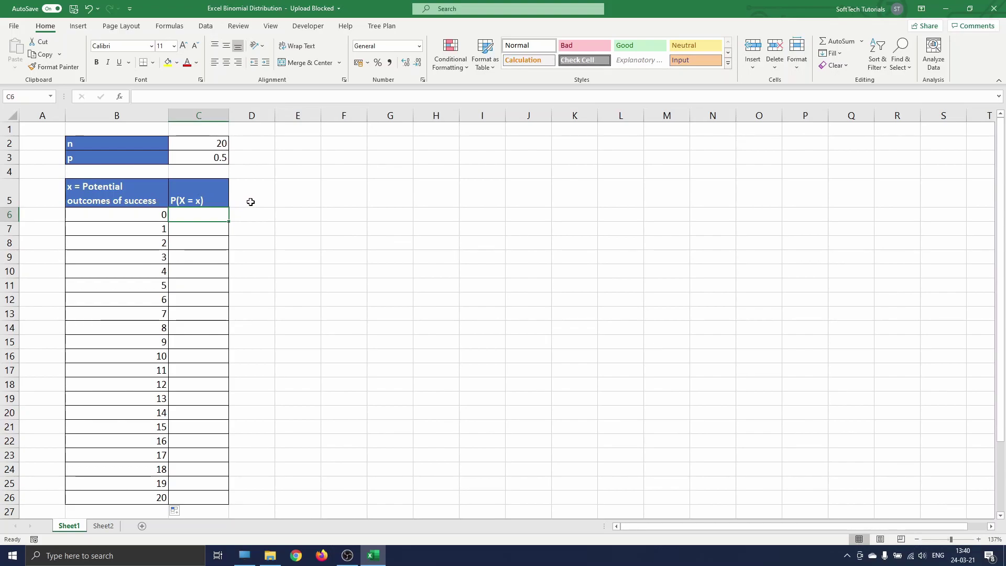
Step: Enter =BINOM.DIST(B6;$C$2;$C$3;FALSE) in C6 and copy it down to C26
text(=bin)
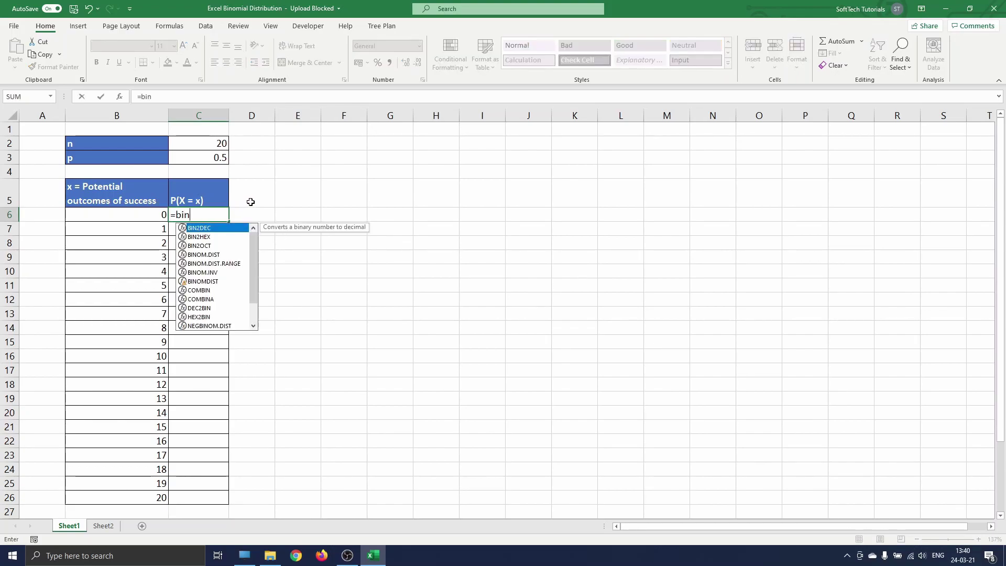
text(om.)
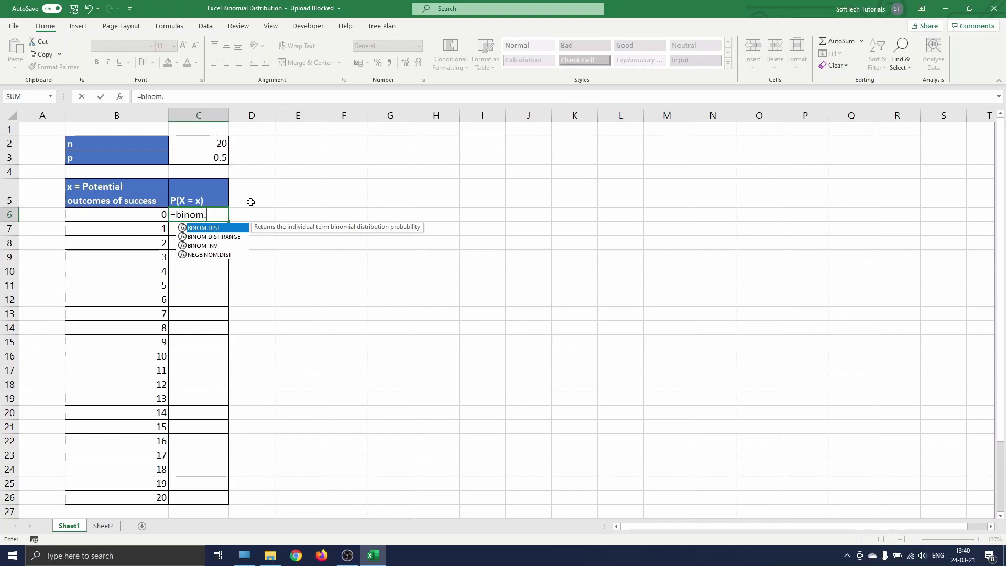
key(Tab)
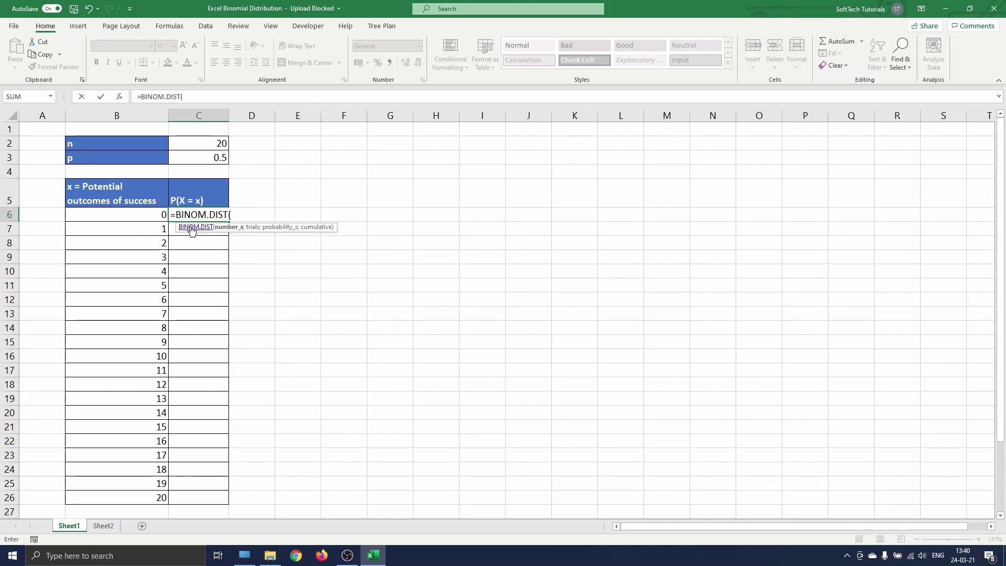
click(153, 213)
text(;)
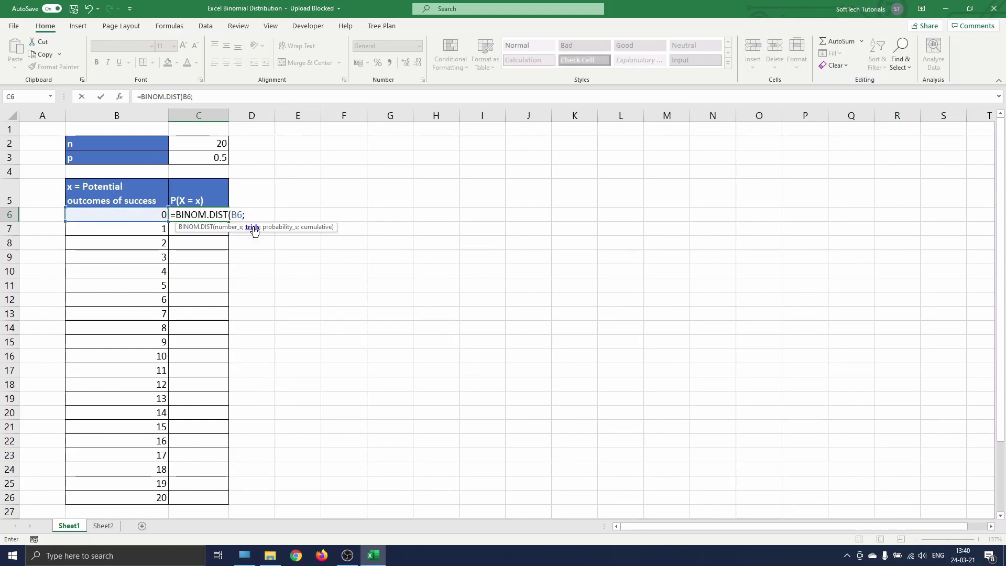
click(209, 145)
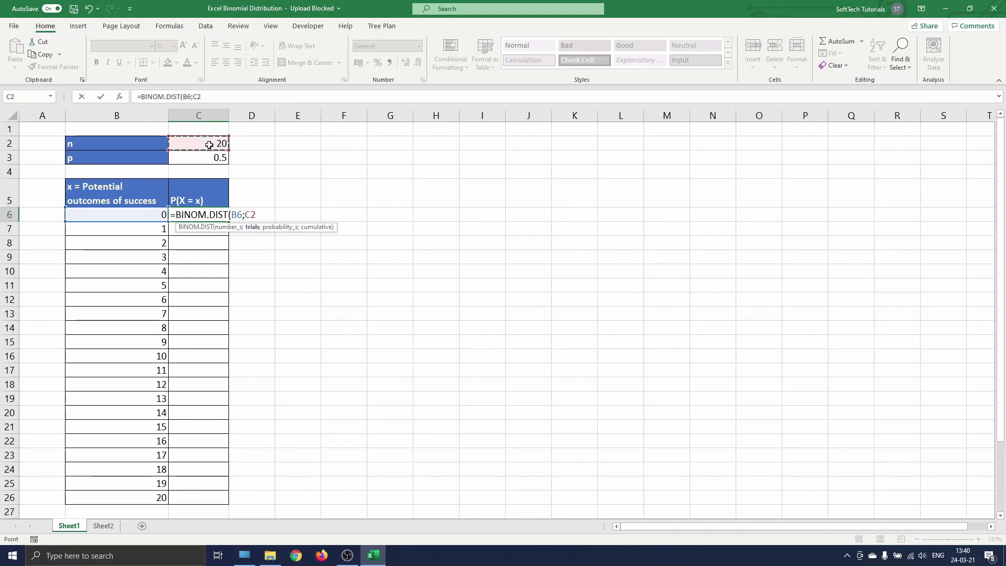
key(F4)
text(;)
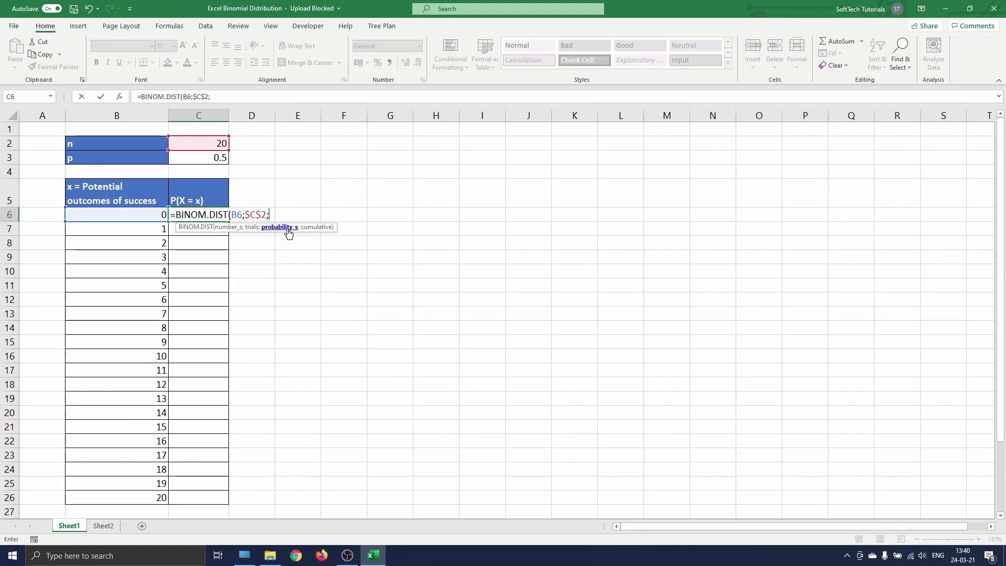
click(215, 159)
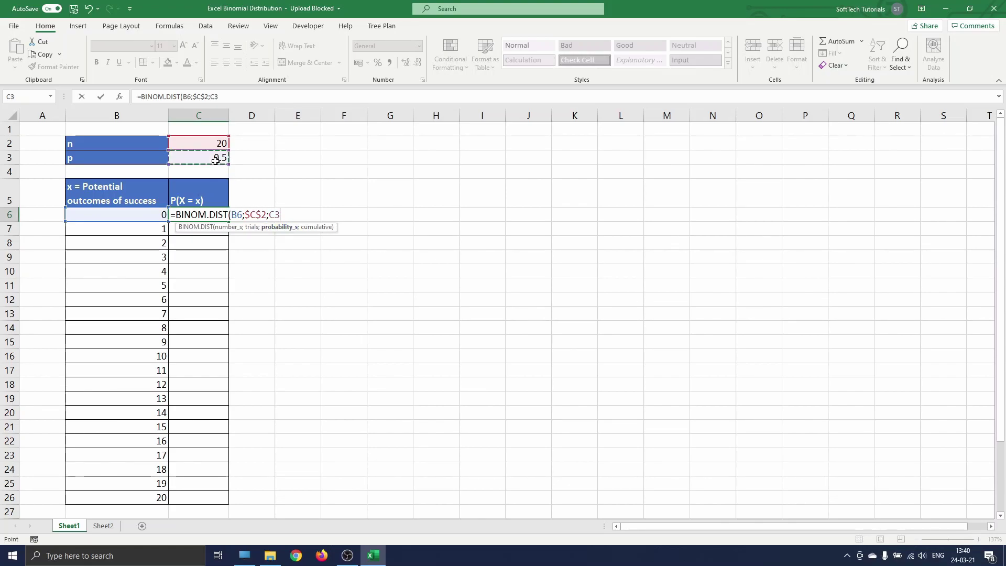
key(F4)
text(;)
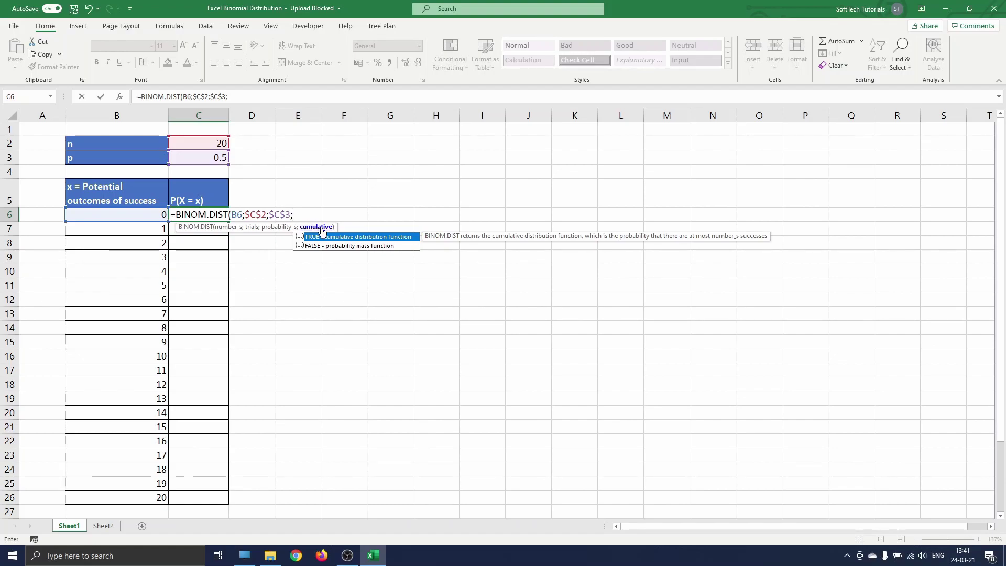
text(FALSE))
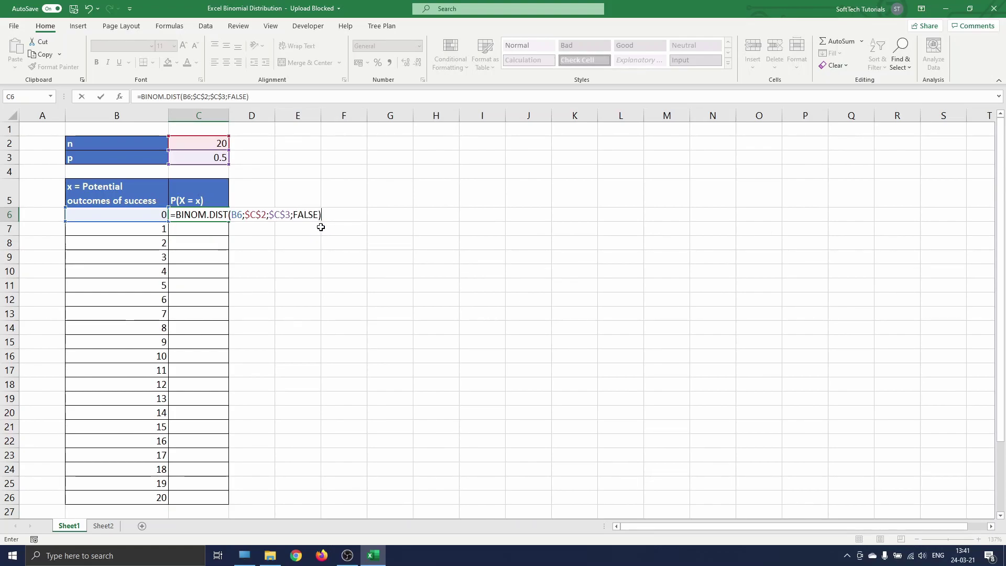
key(ctrl+Return)
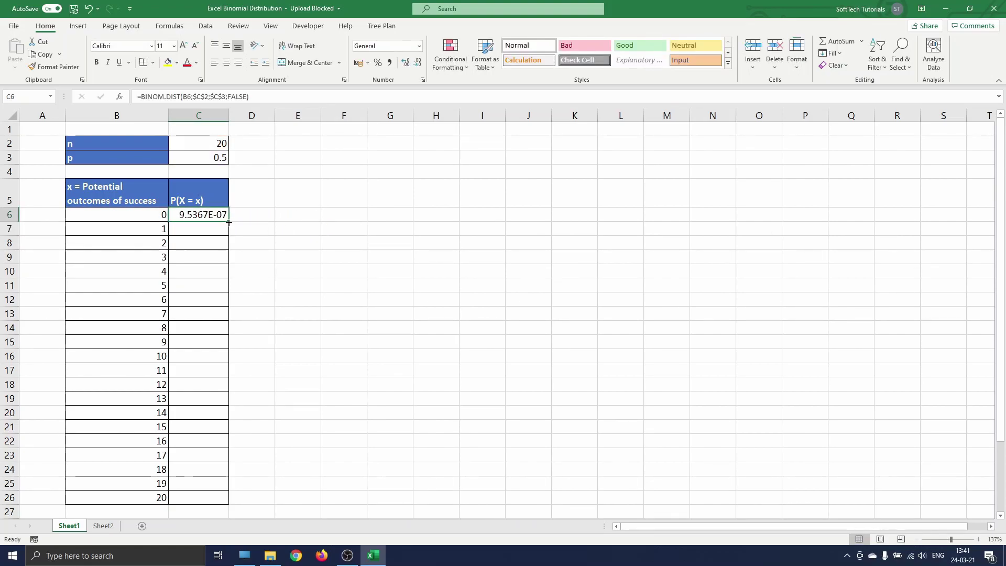
drag(228, 221, 227, 500)
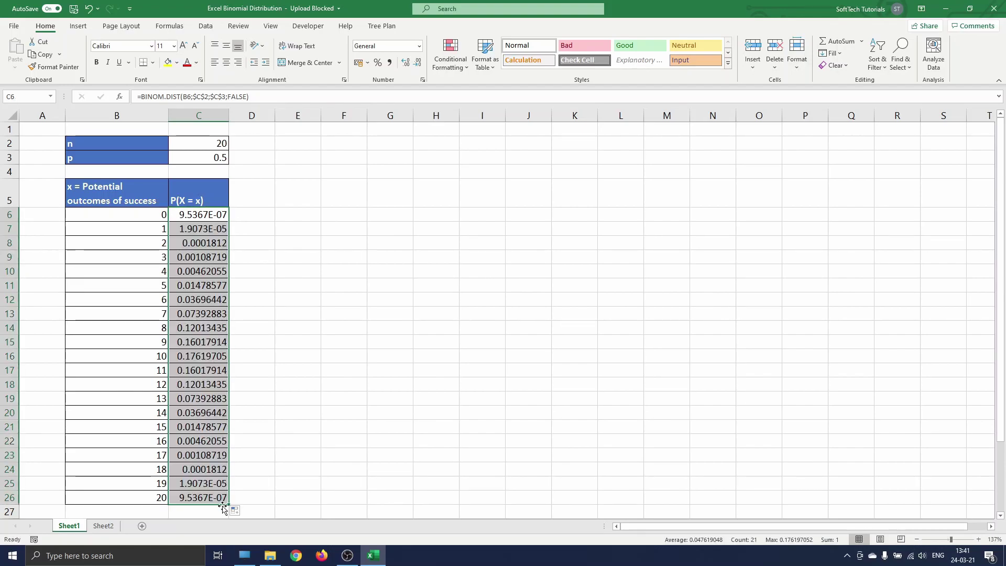
click(296, 457)
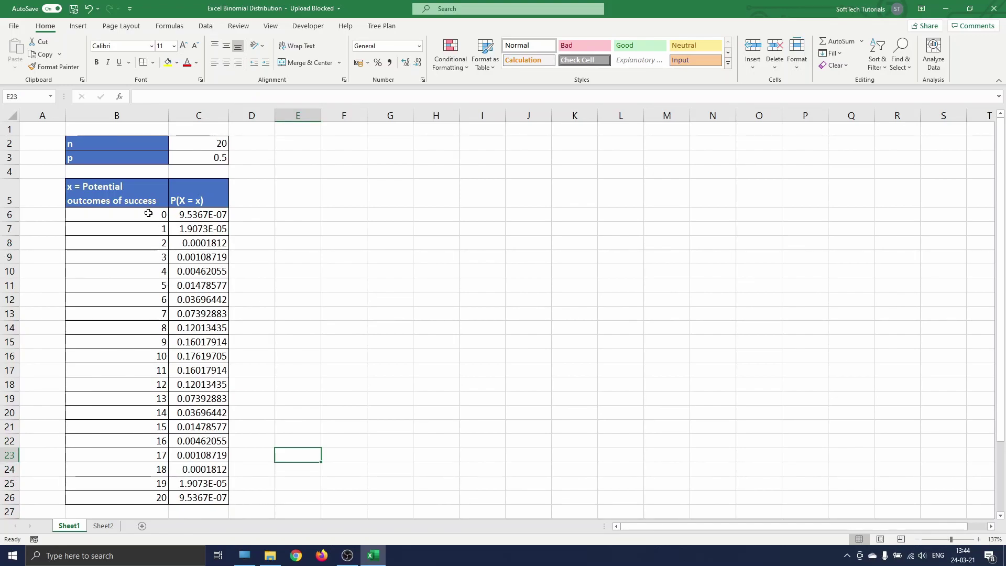
Step: Insert a smooth-line scatter chart with markers from B6:C26
drag(148, 213, 209, 500)
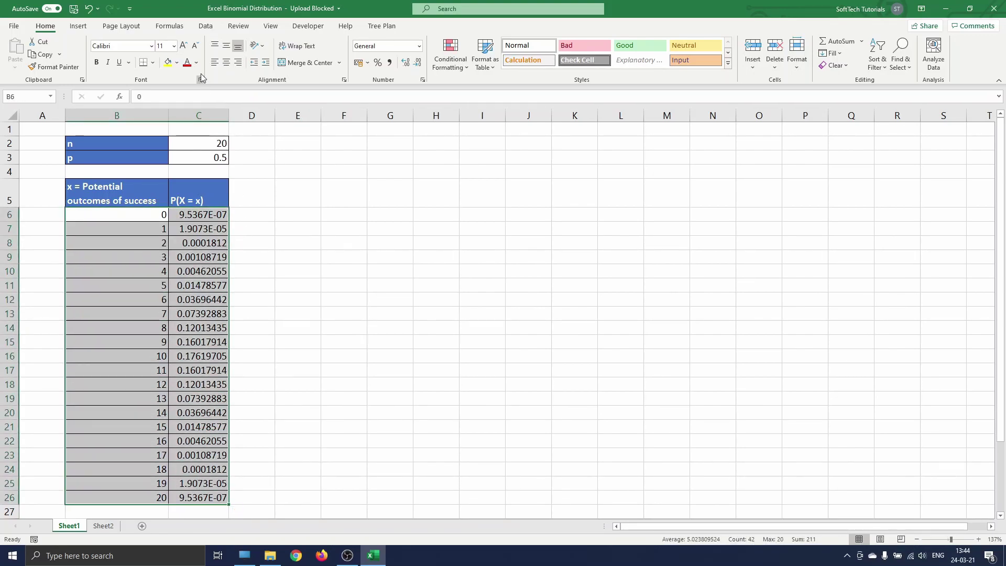
click(78, 26)
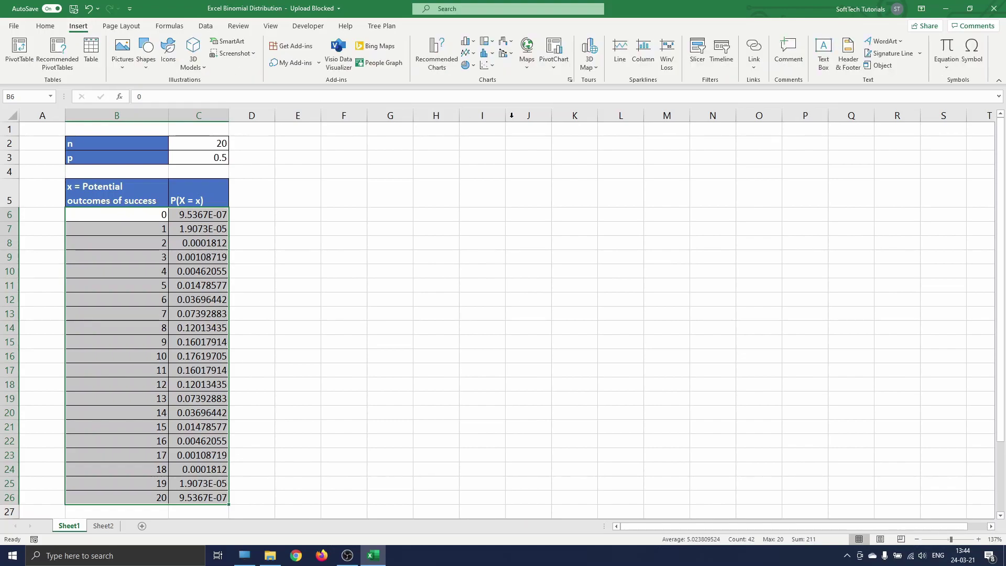
click(489, 66)
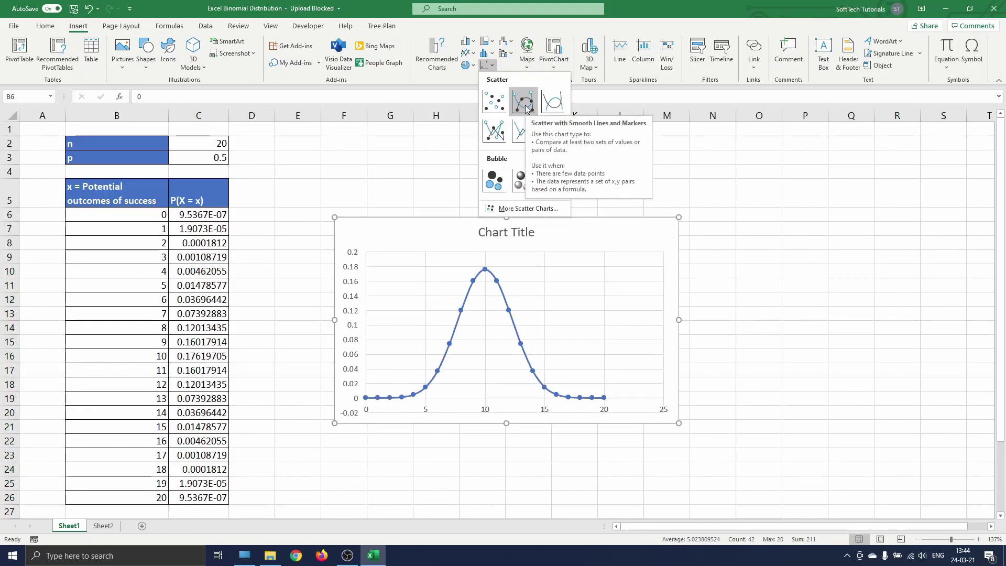
click(525, 105)
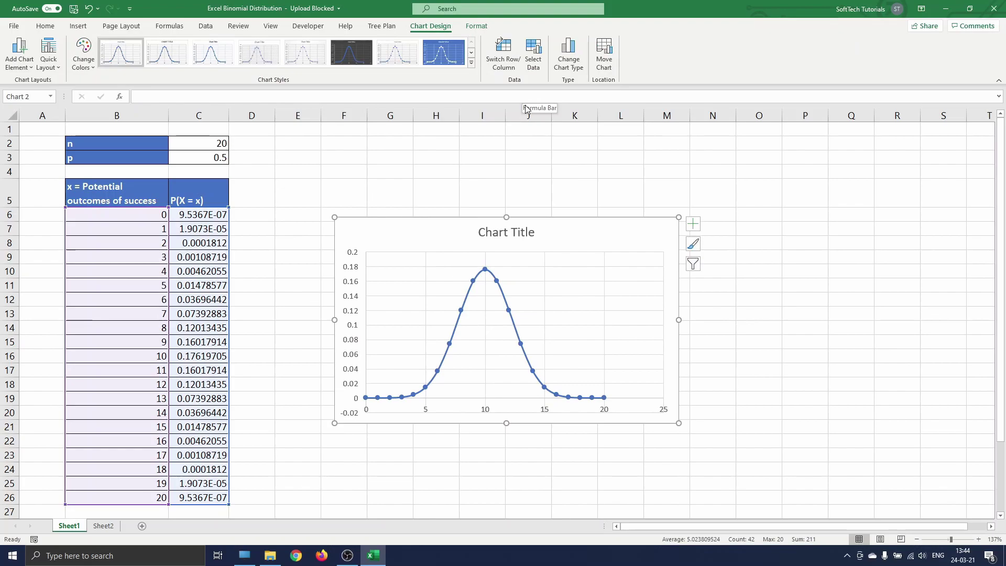
Step: Title the chart 'Probability Distribution Function'
click(508, 232)
double_click(508, 232)
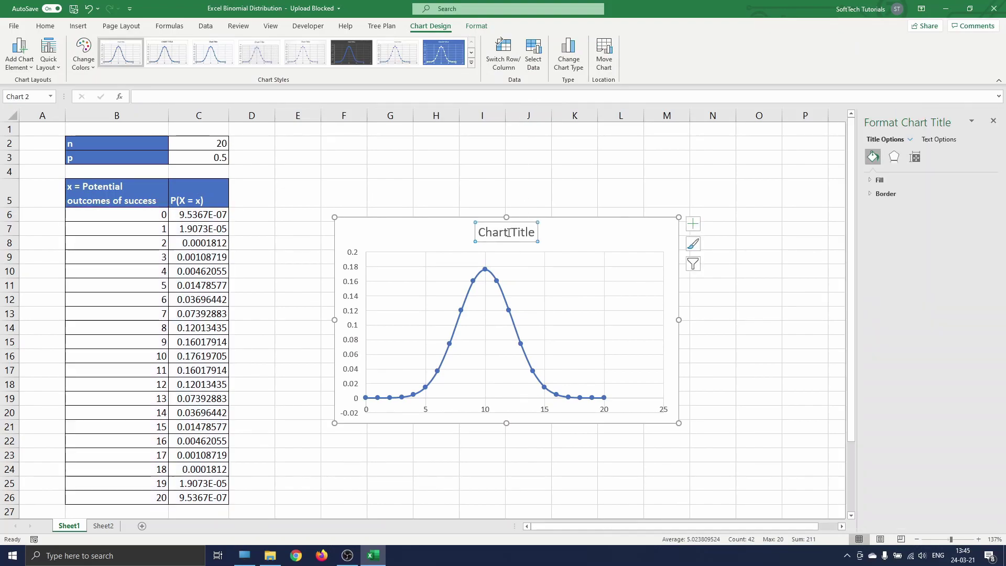
drag(478, 233, 529, 230)
text(Probability Distribu)
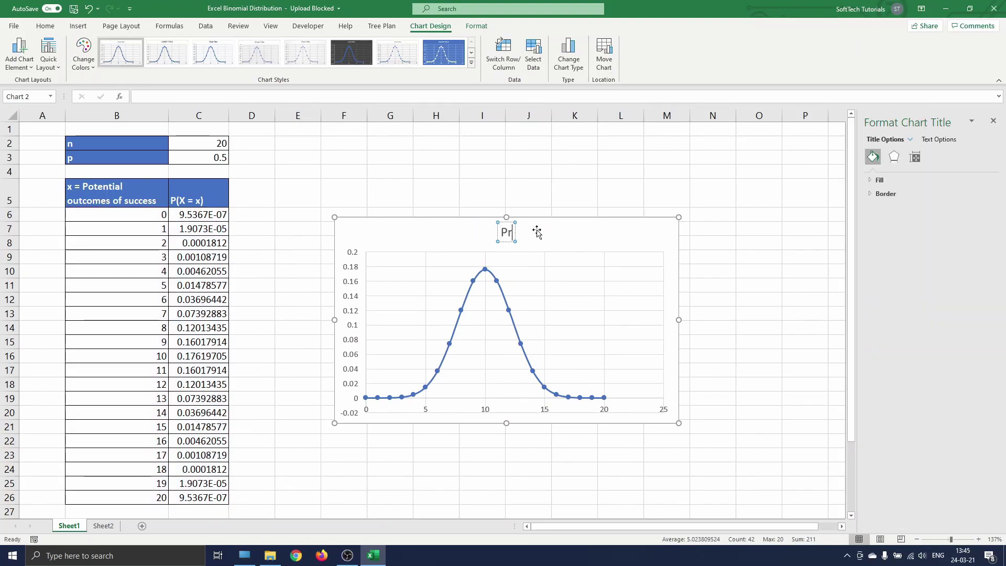
text(tion Function)
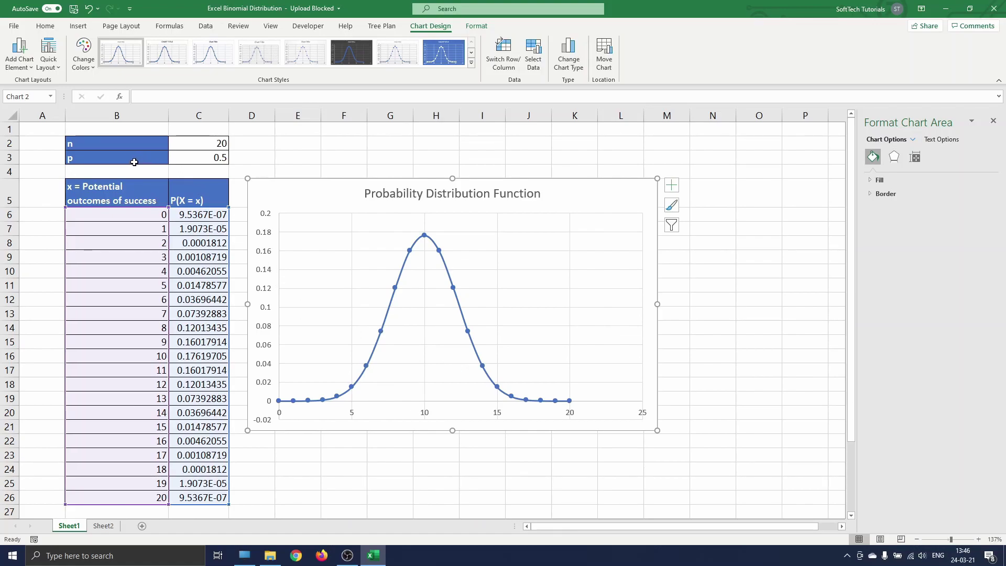
click(200, 158)
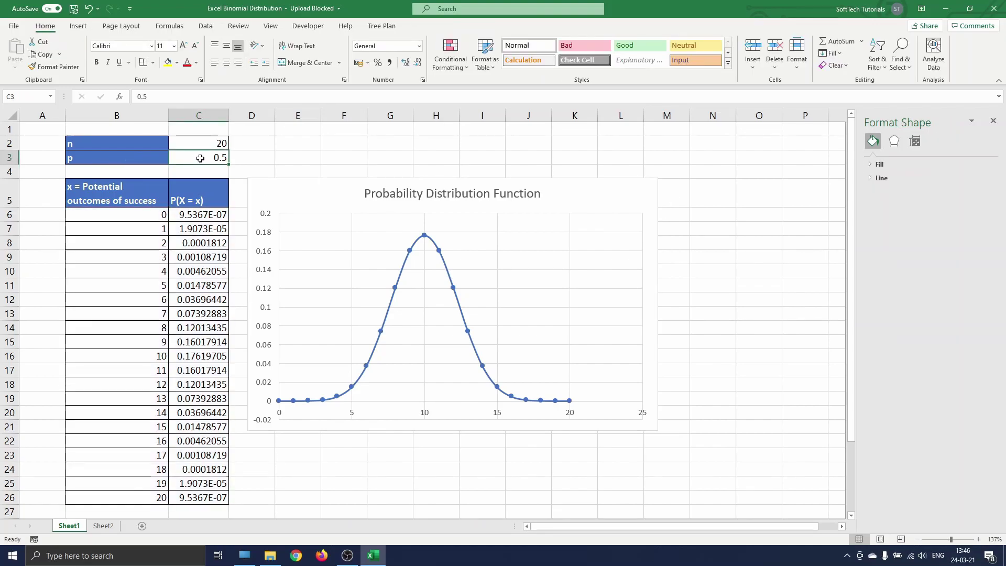
Step: Change p in C3 to 0.8 so the probabilities recalculate and the curve shifts right
text(0.)
key(Return)
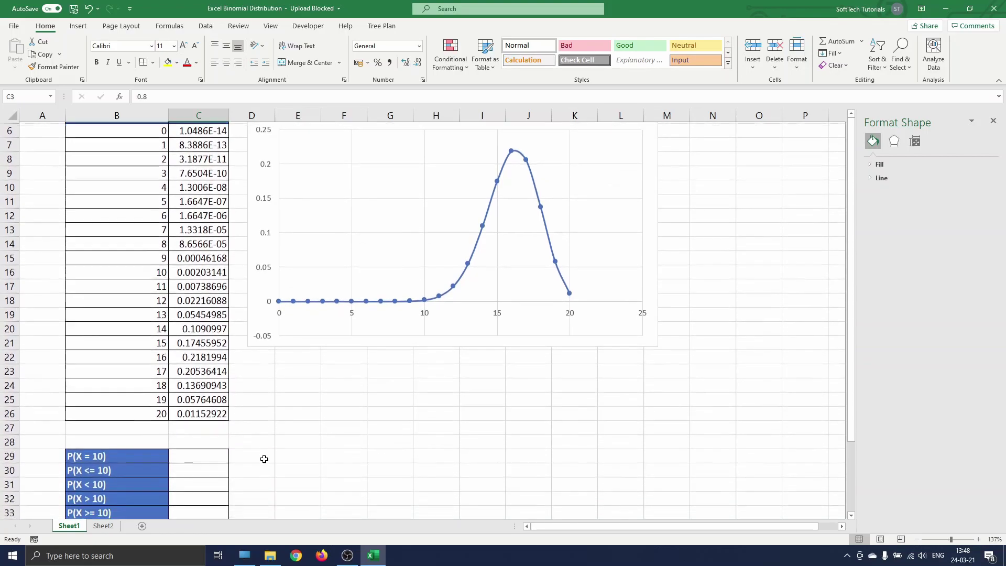
scroll(264, 459, down, 2)
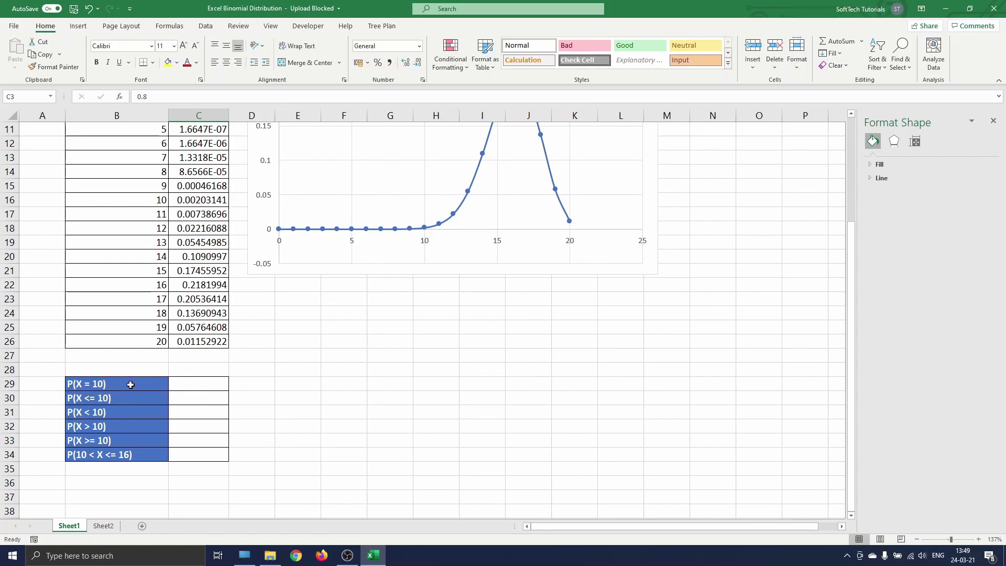
Step: Set the P(X = 10) cell to =C16, returning 0.00203141
click(182, 383)
scroll(181, 383, up, 3)
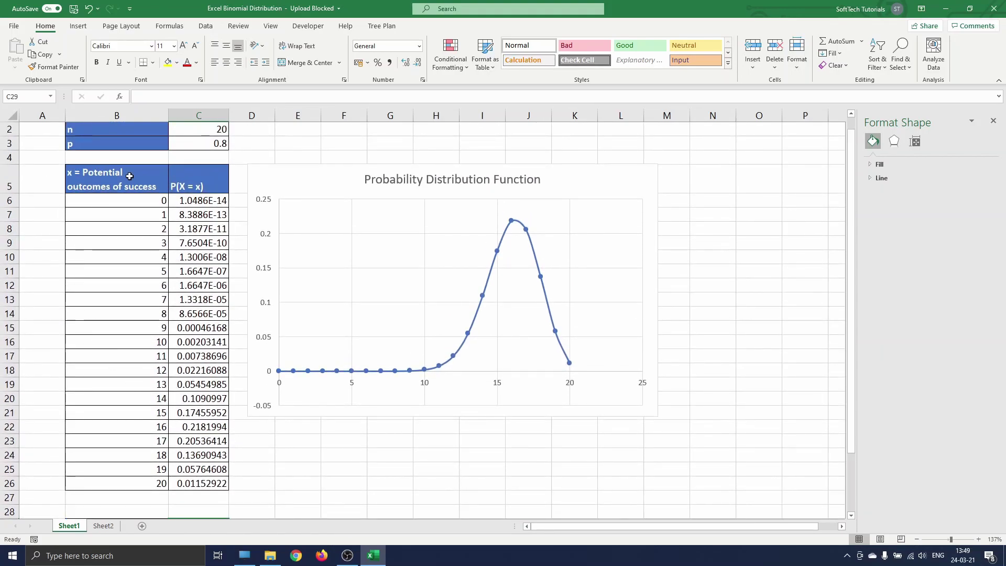
scroll(147, 450, down, 2)
text(=)
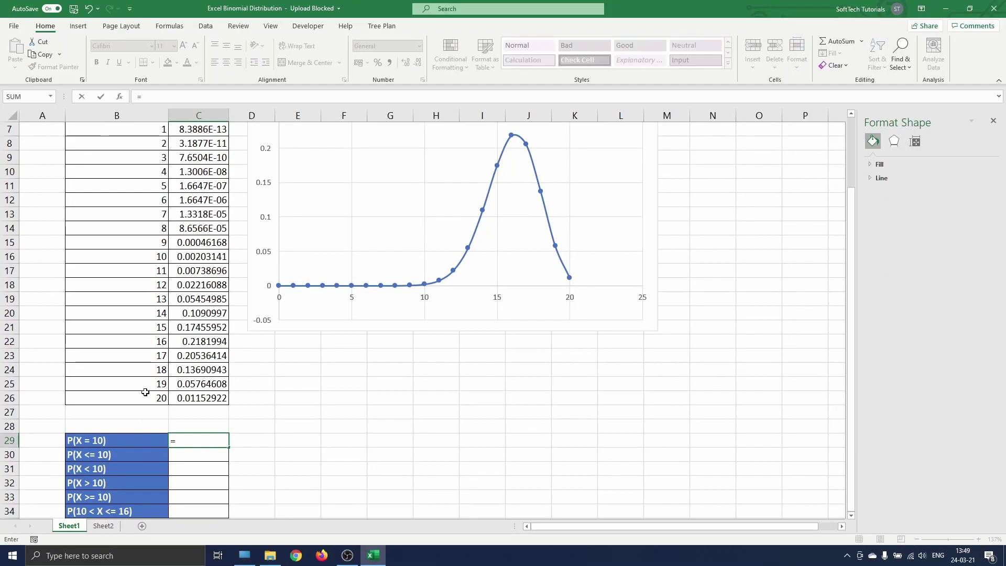
click(209, 260)
key(Return)
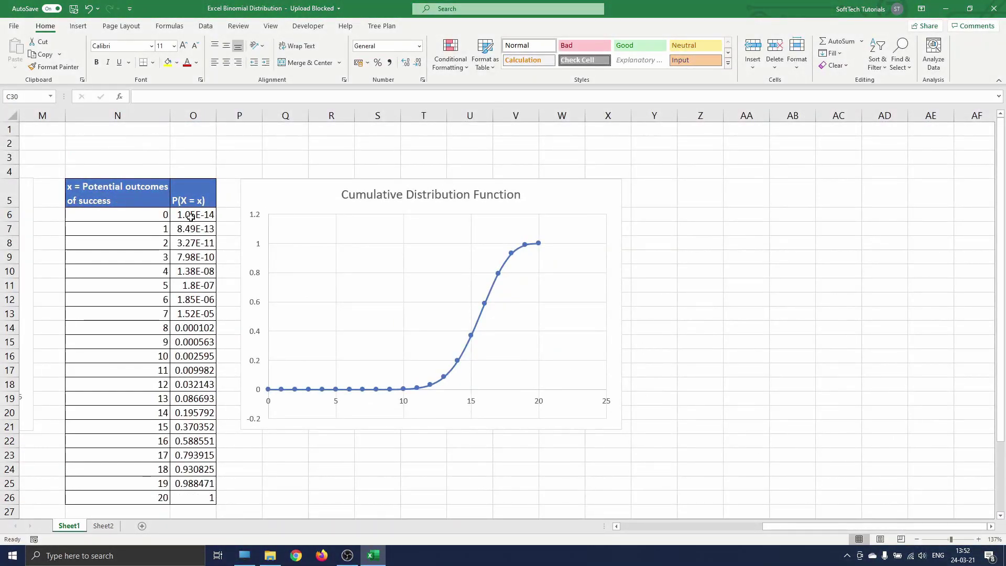
click(191, 216)
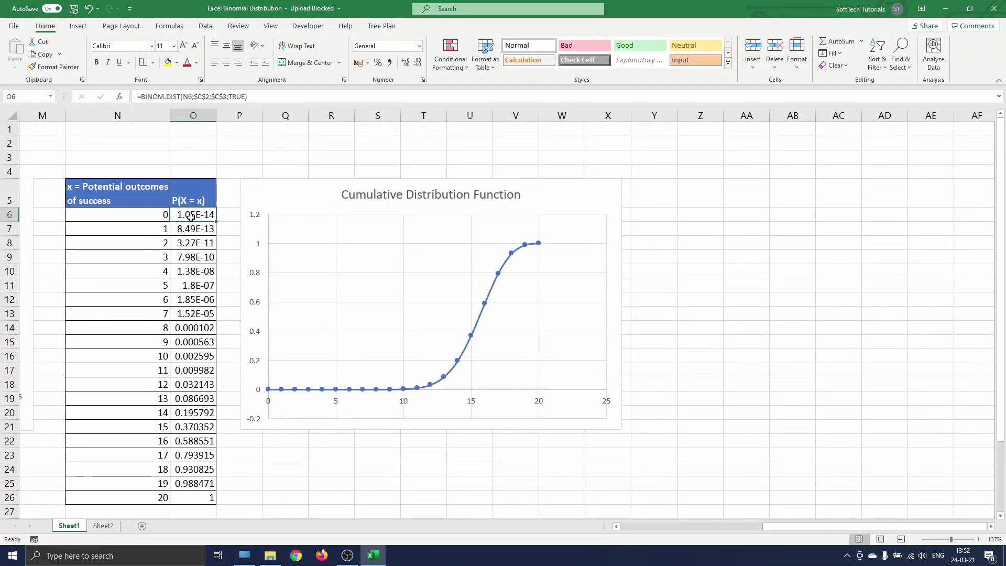
double_click(190, 215)
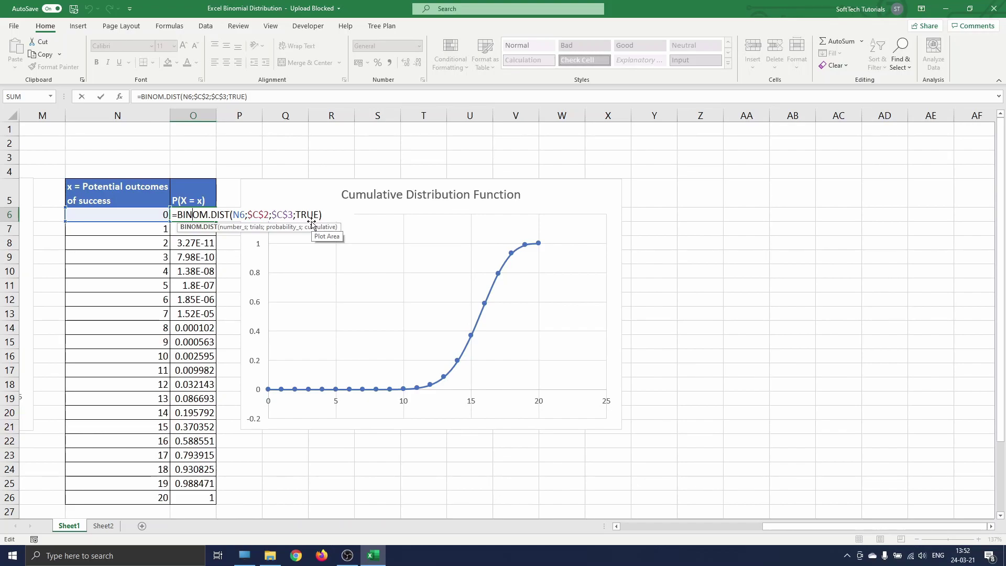
key(Return)
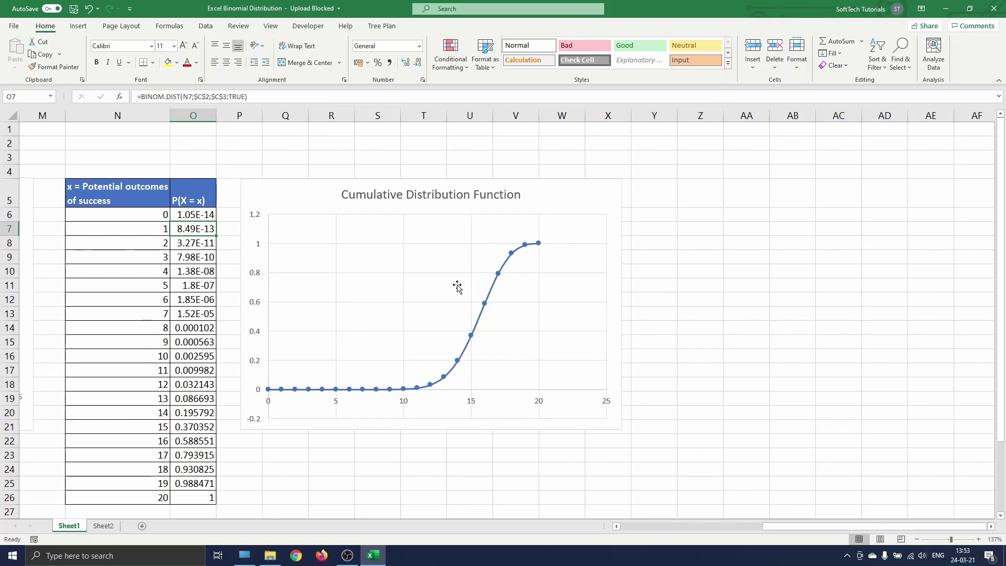
scroll(384, 295, left, 3)
Step: Set P(X <= 10) in C30 to =O16, giving 0.00259483
scroll(384, 294, left, 3)
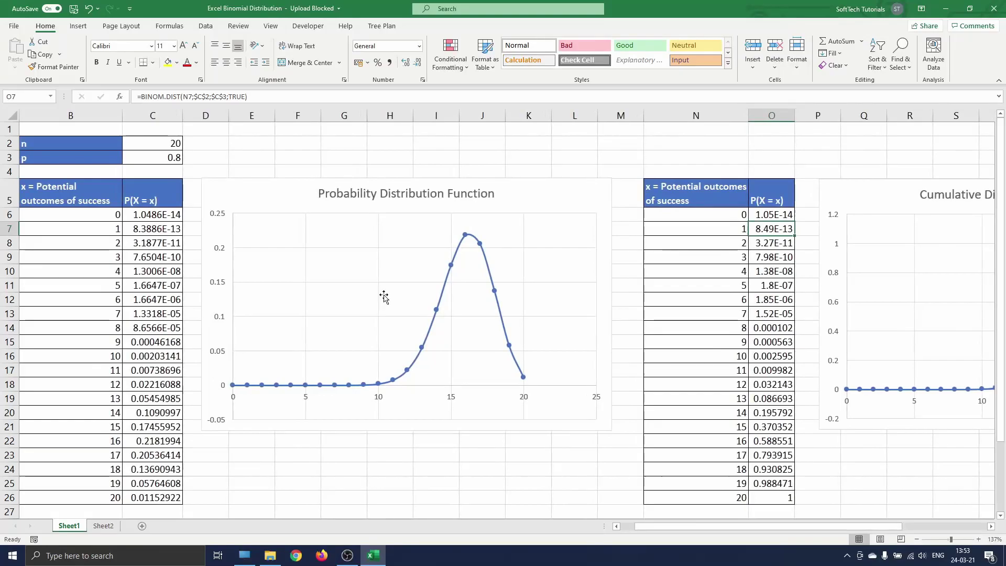
scroll(384, 295, down, 1)
scroll(383, 296, down, 1)
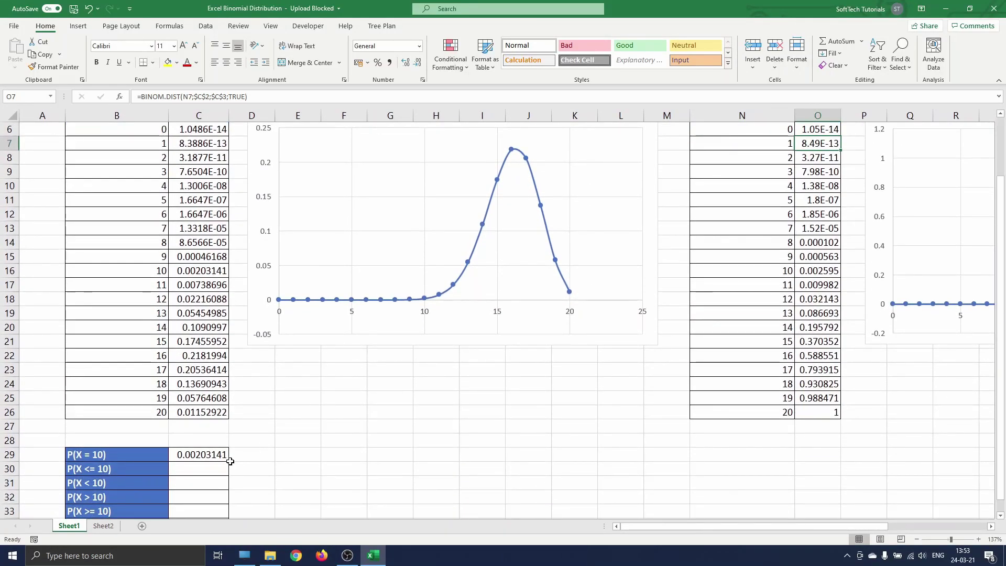
click(213, 467)
scroll(212, 468, up, 1)
text(=)
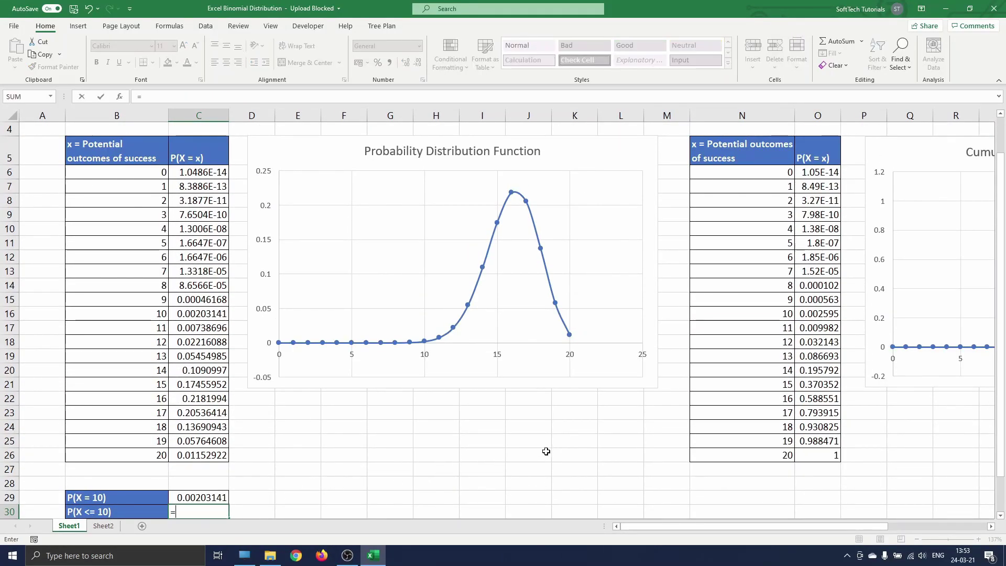
click(801, 314)
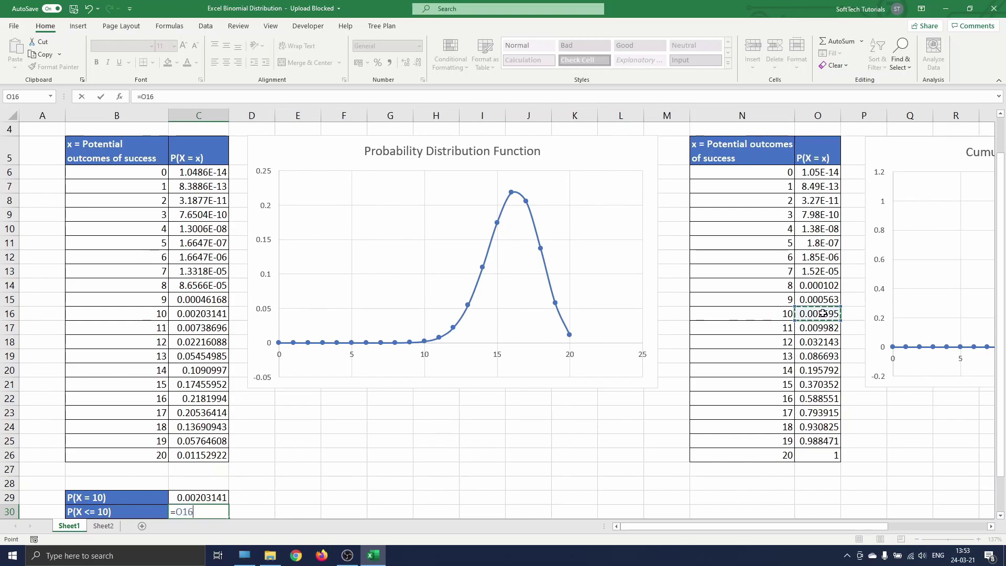
key(Return)
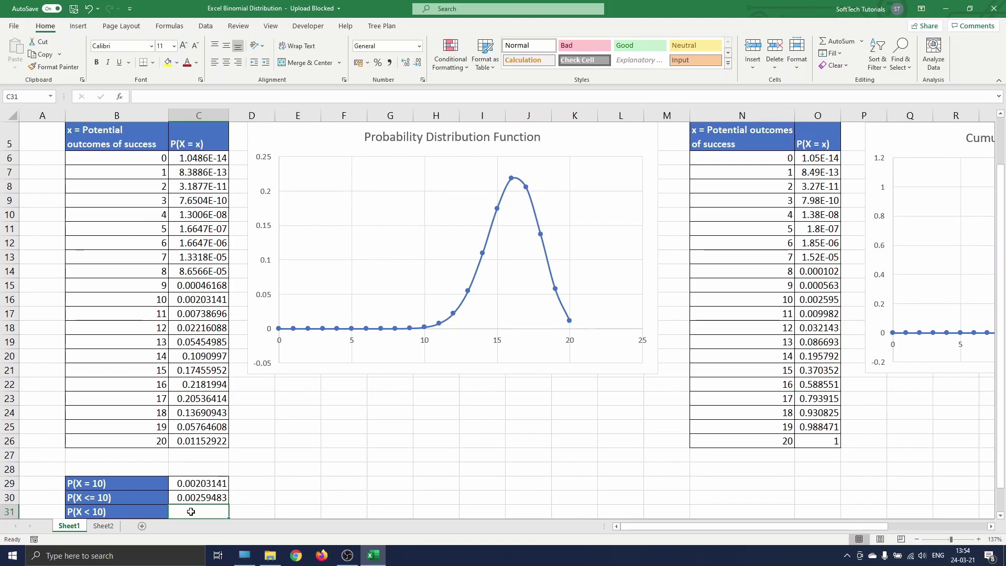
Step: Set P(X < 10) to =O15 and P(X > 10) to =1-O16
text(=)
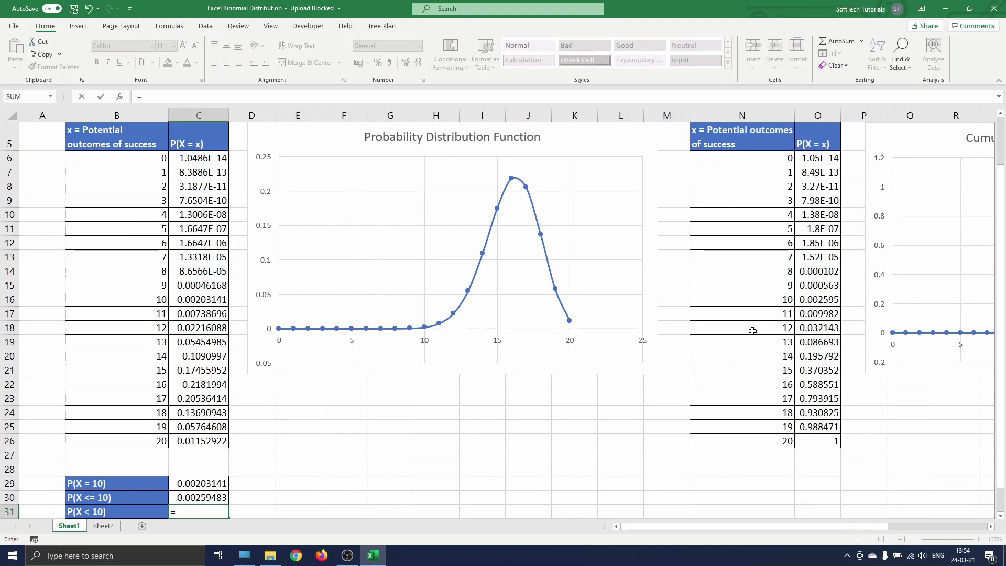
click(811, 286)
key(Return)
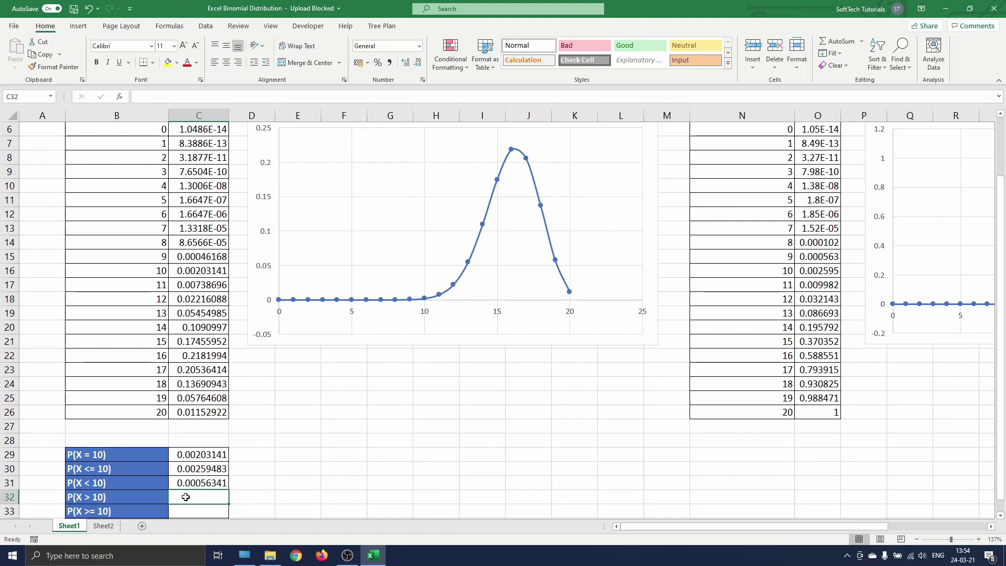
text(=1-)
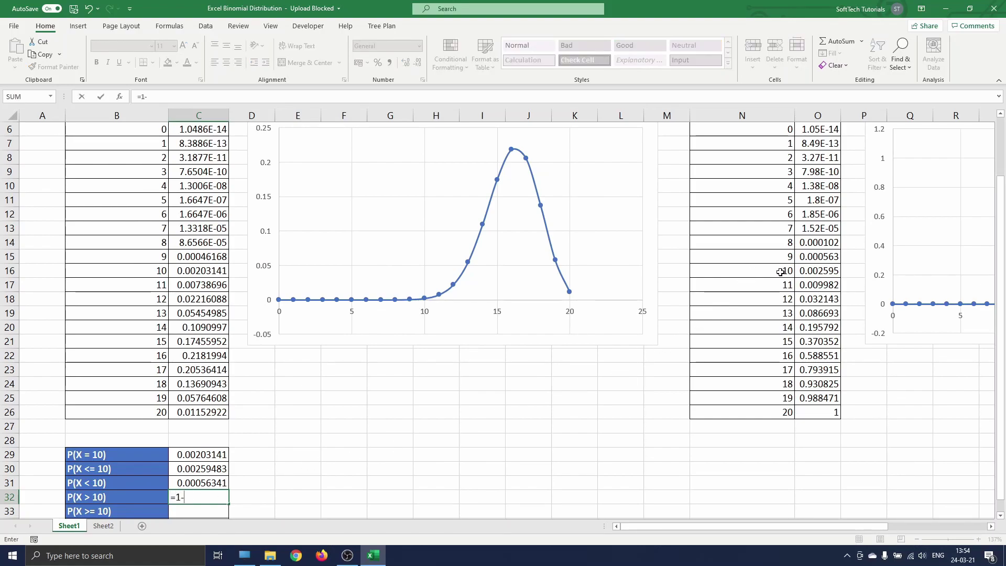
click(812, 270)
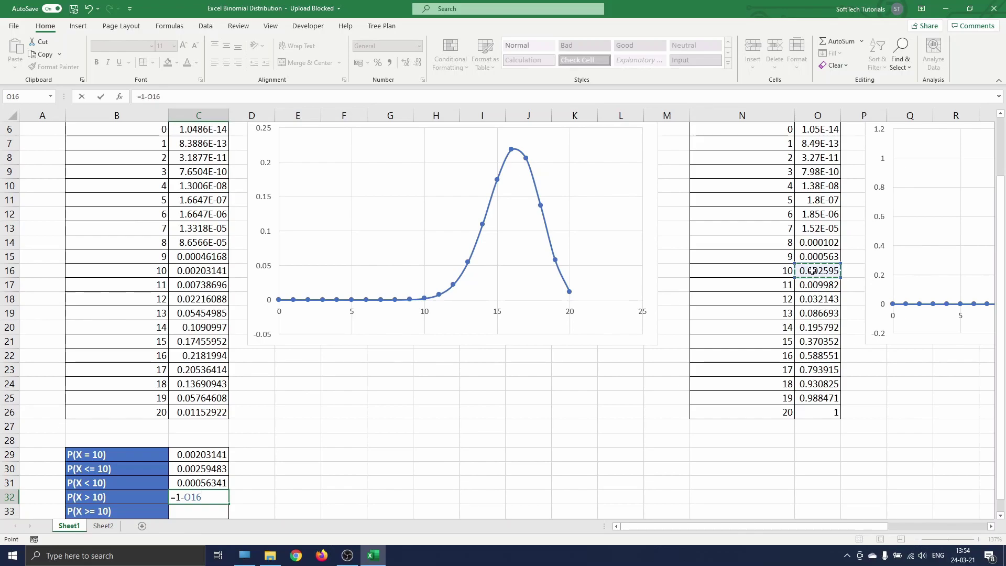
key(Return)
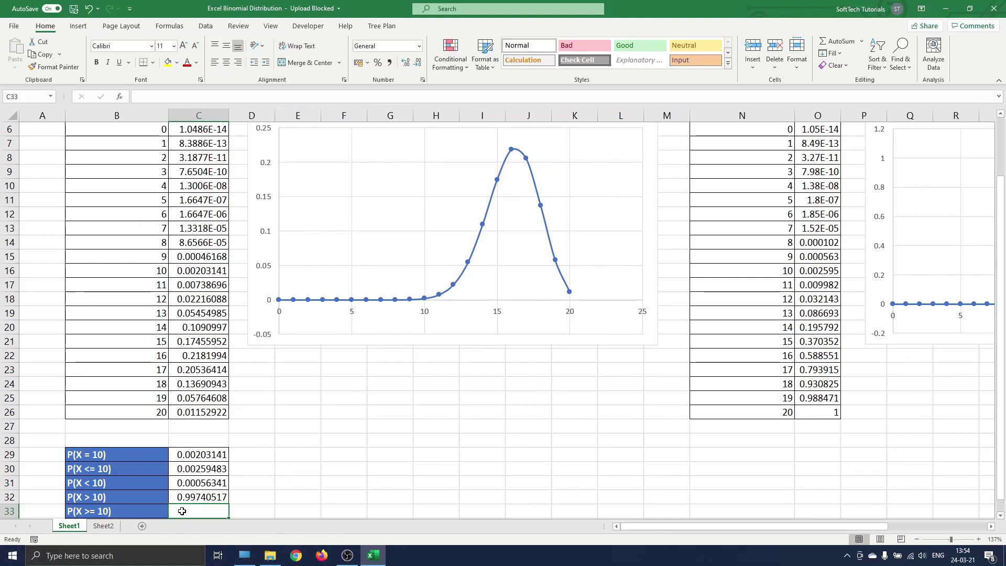
Step: Set P(X >= 10) in C33 to =1-O15, giving 0.99943659
text(=1-)
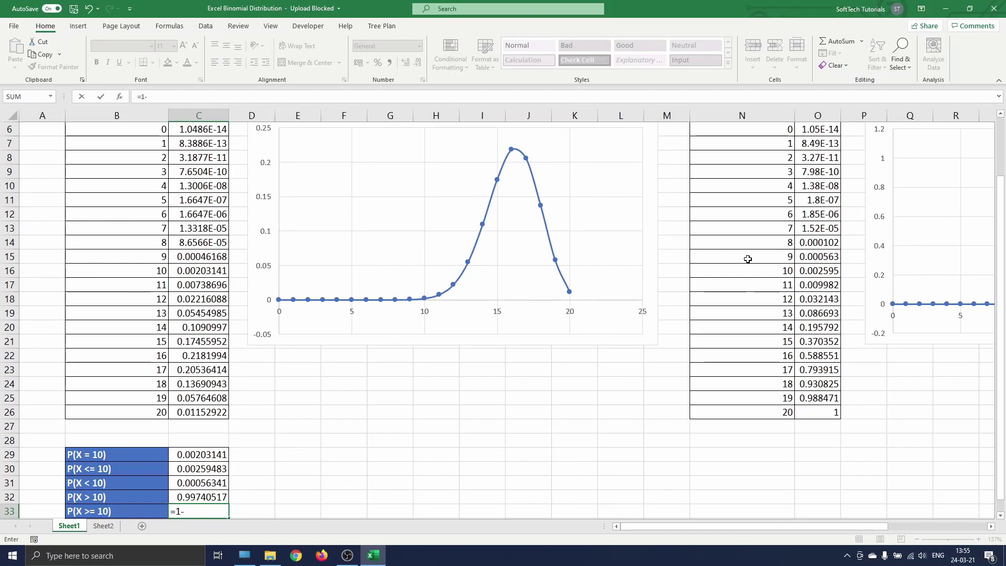
click(817, 260)
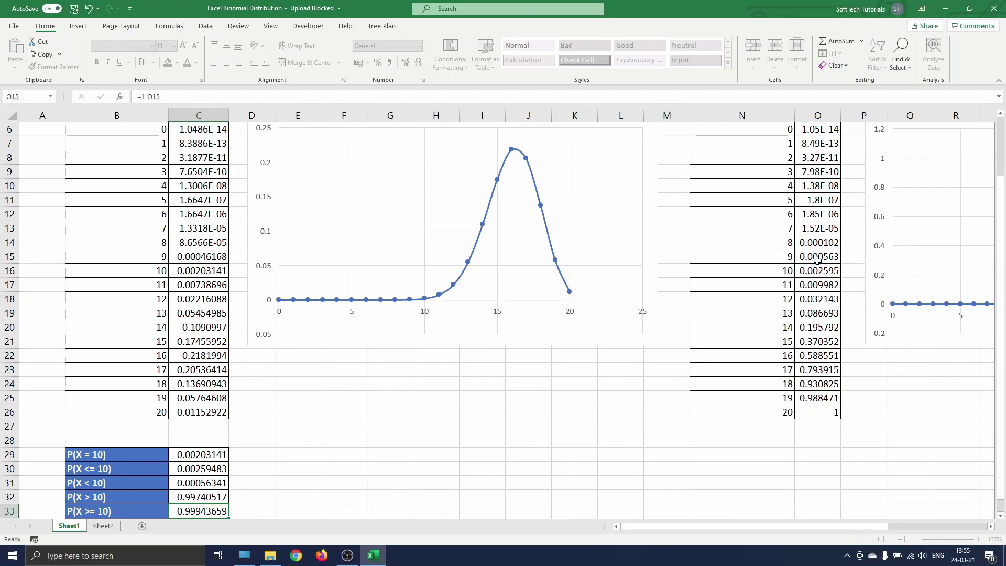
key(Return)
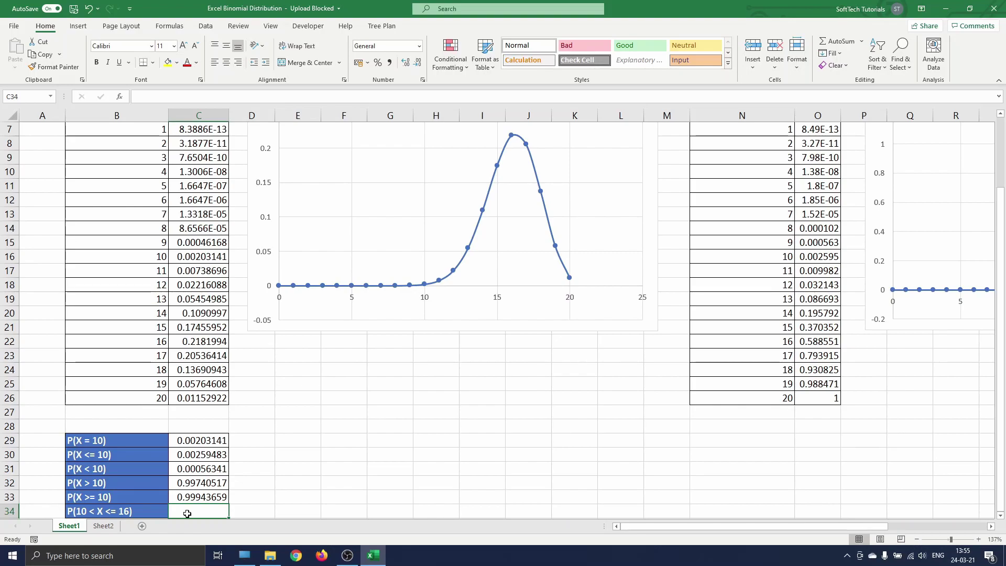
Step: Set P(10 < X <= 16) in C34 to =O22-O16
text(=)
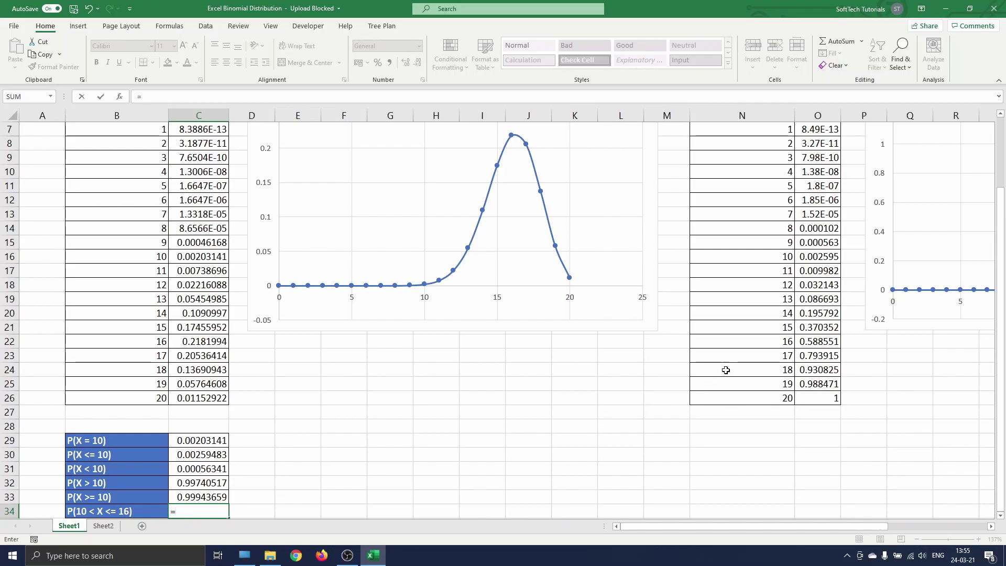
click(821, 339)
text(-)
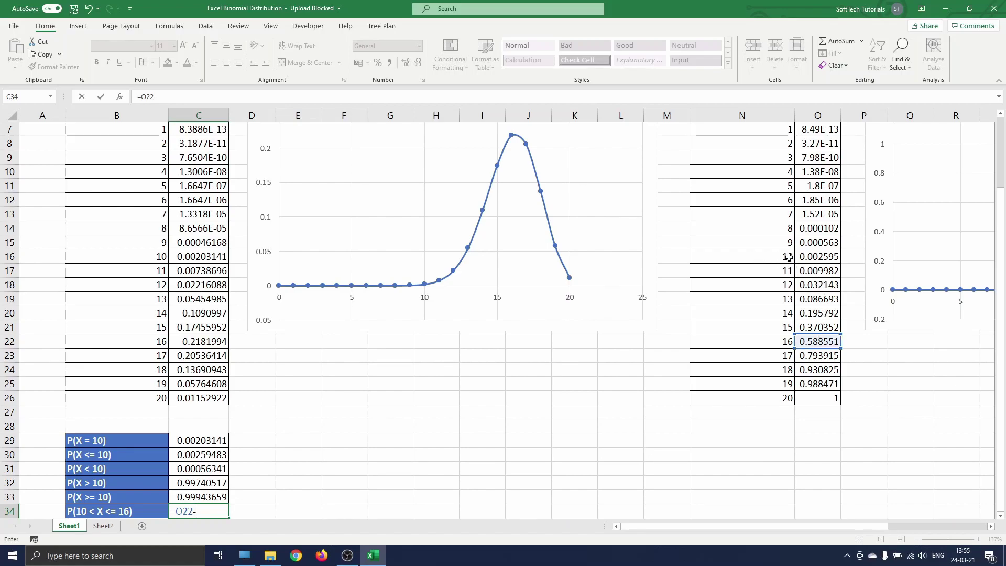
click(816, 257)
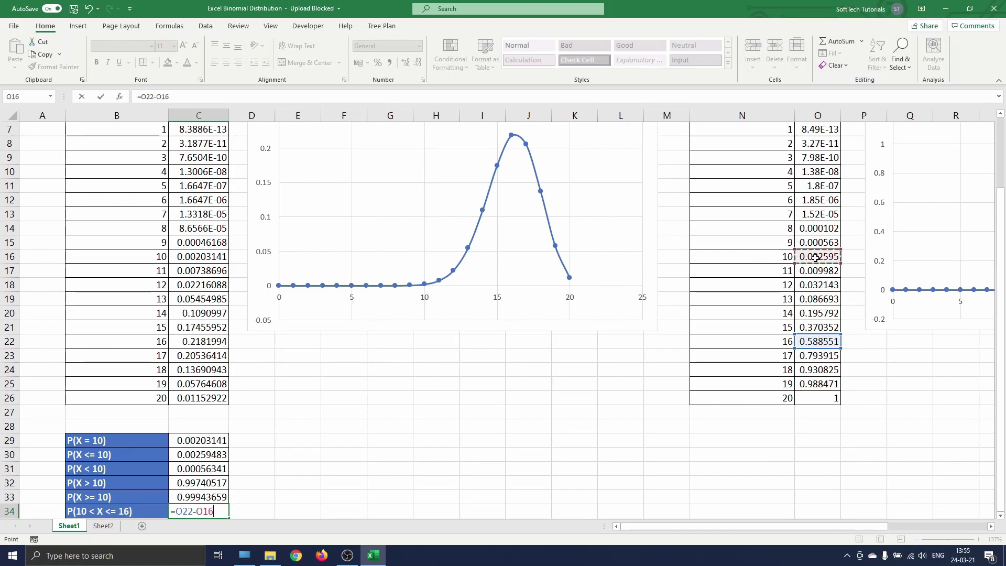
key(Return)
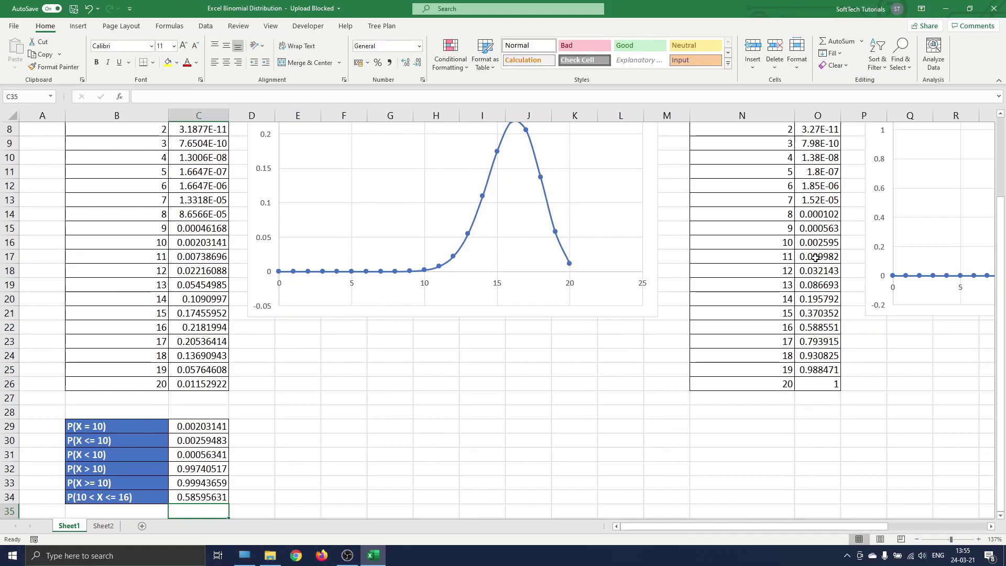